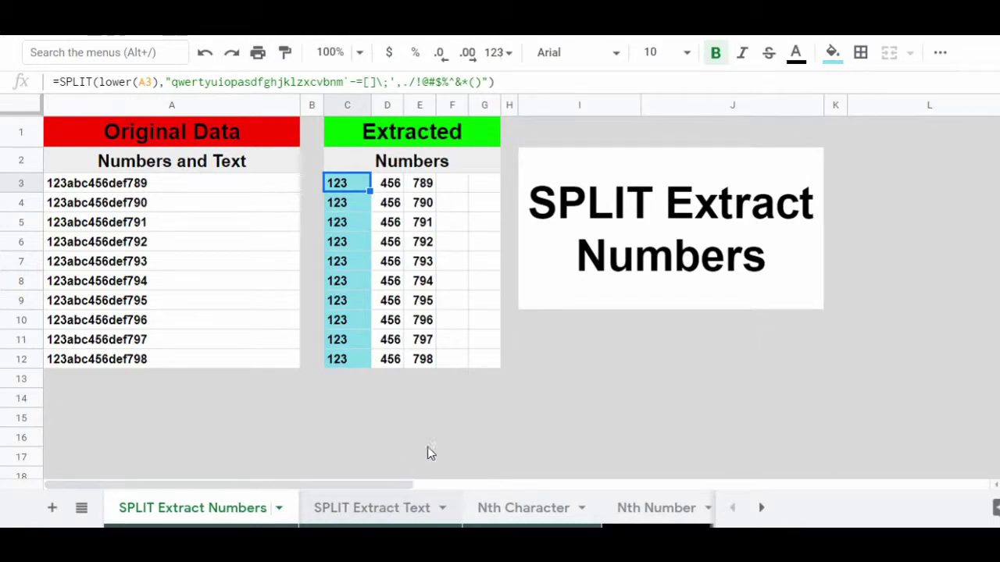
Step: Go to the Nth Character sheet and examine each argument of the MID formula in C3
key("ctrl+shift+Page_Down")
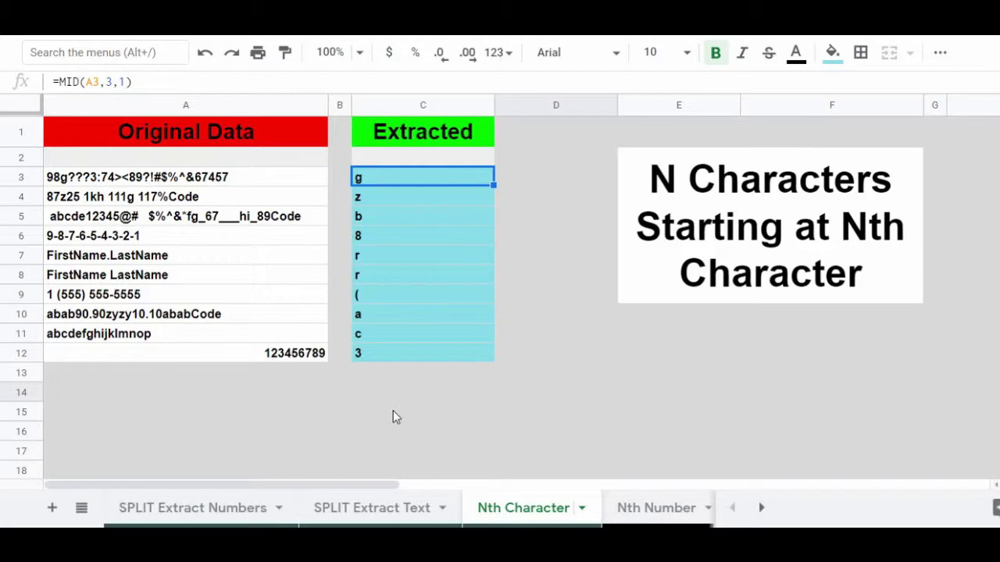
left_click(103, 78)
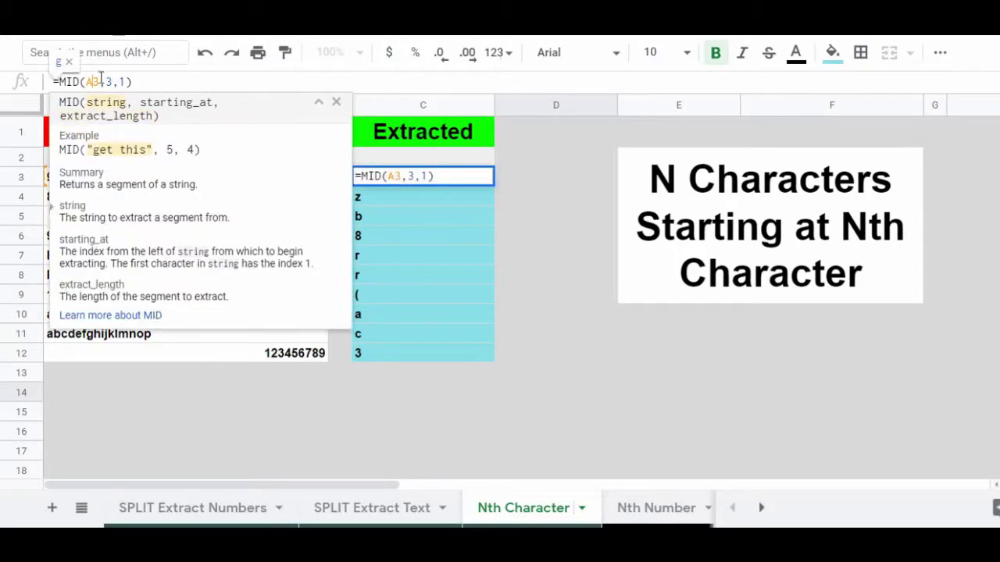
left_click(107, 82)
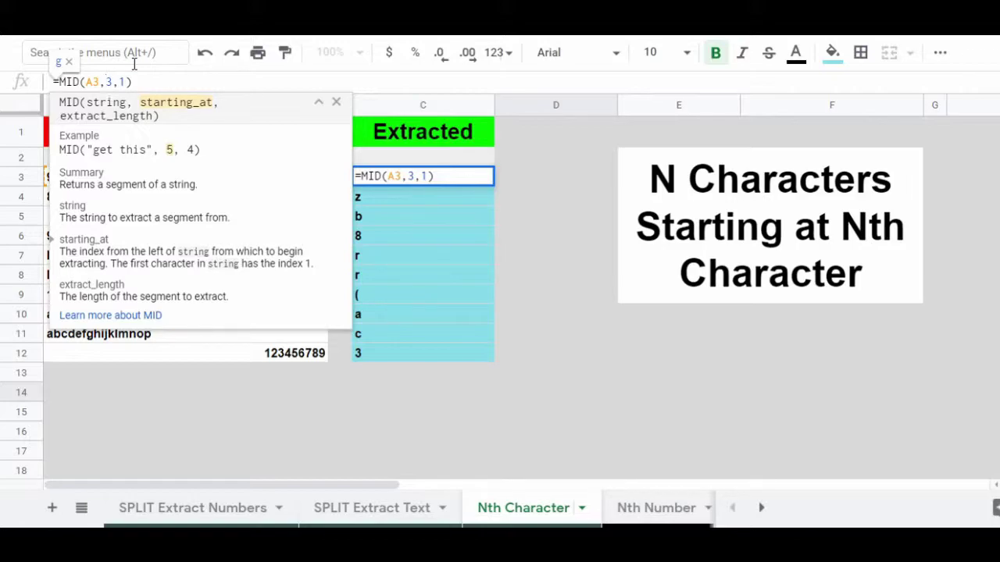
key("Right")
key("Right")
key("Escape")
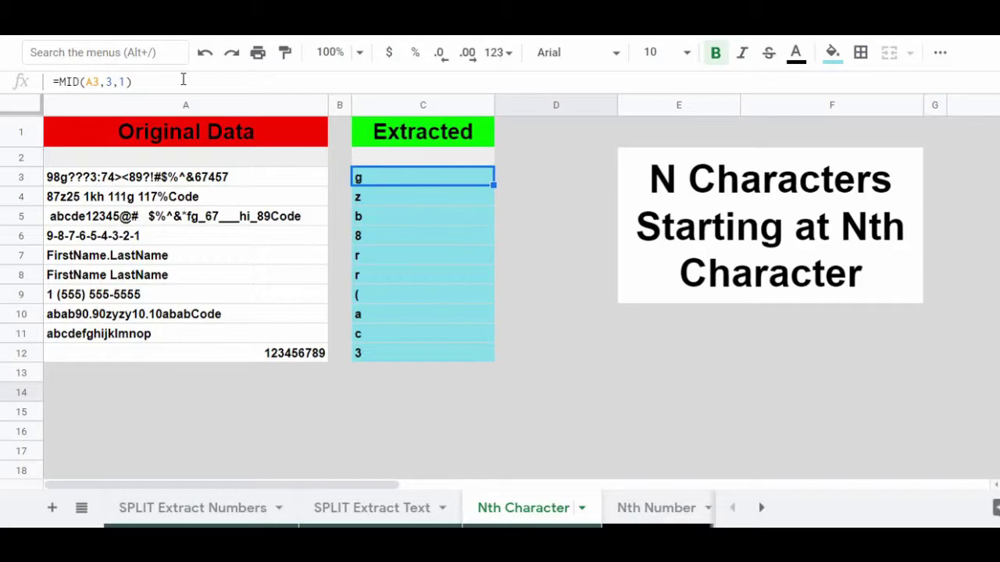
Step: Go to the Characters Starting at Nth Letter sheet and examine the arguments of C3's MID formula, including LEN(A3)
key("ctrl+shift+Page_Down")
key("ctrl+shift+Page_Down")
key("ctrl+shift+Page_Down")
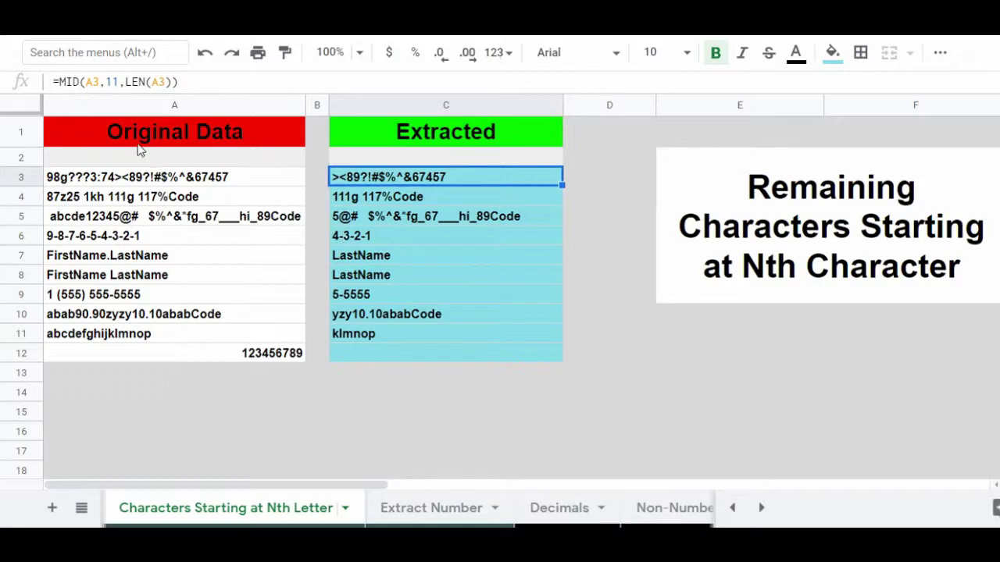
left_click(101, 82)
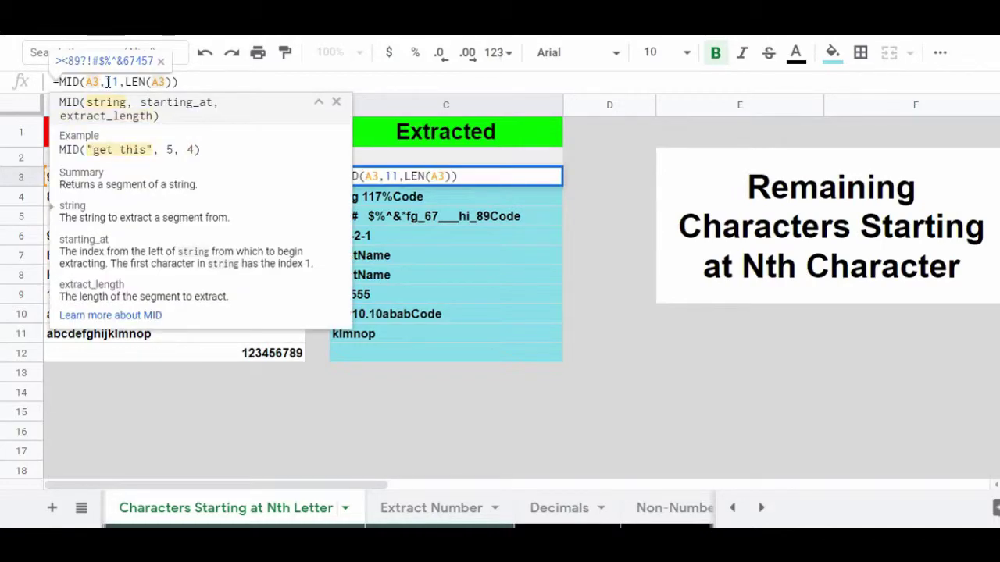
left_click(107, 82)
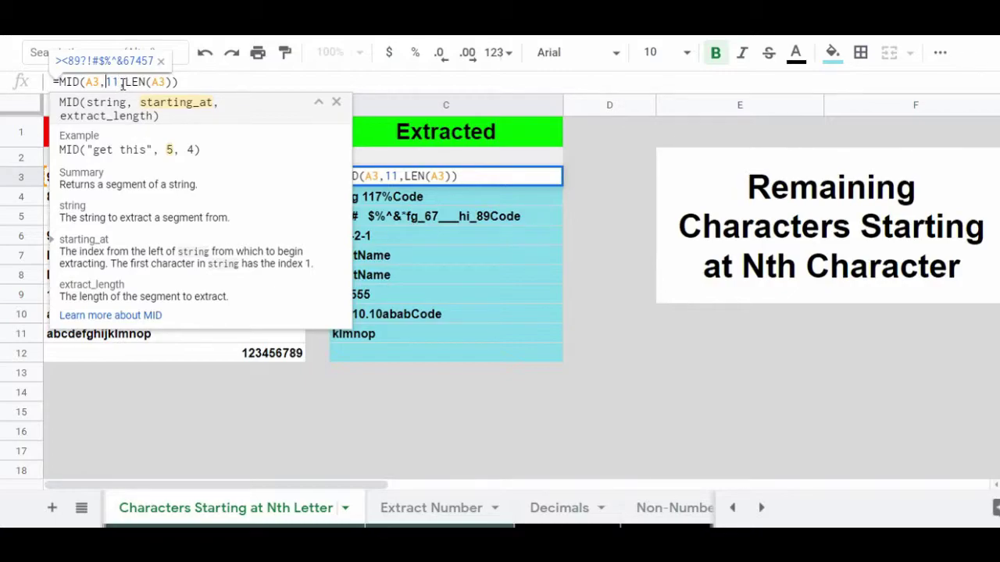
left_click(132, 82)
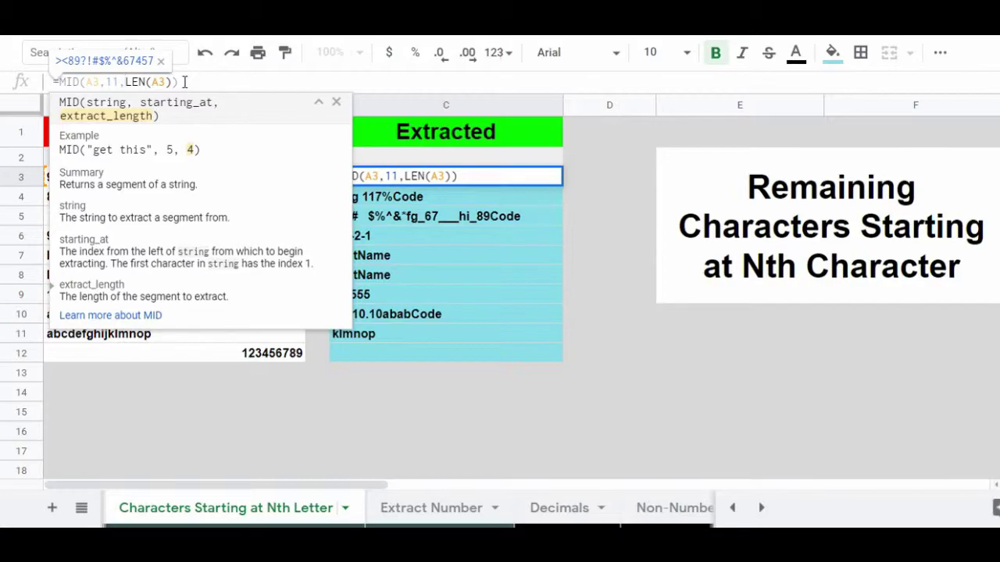
key("Escape")
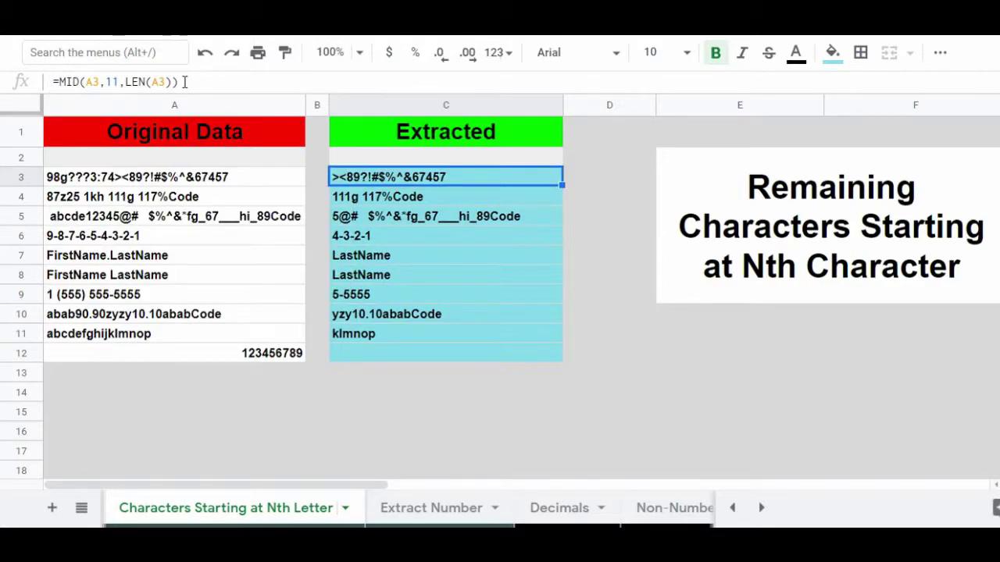
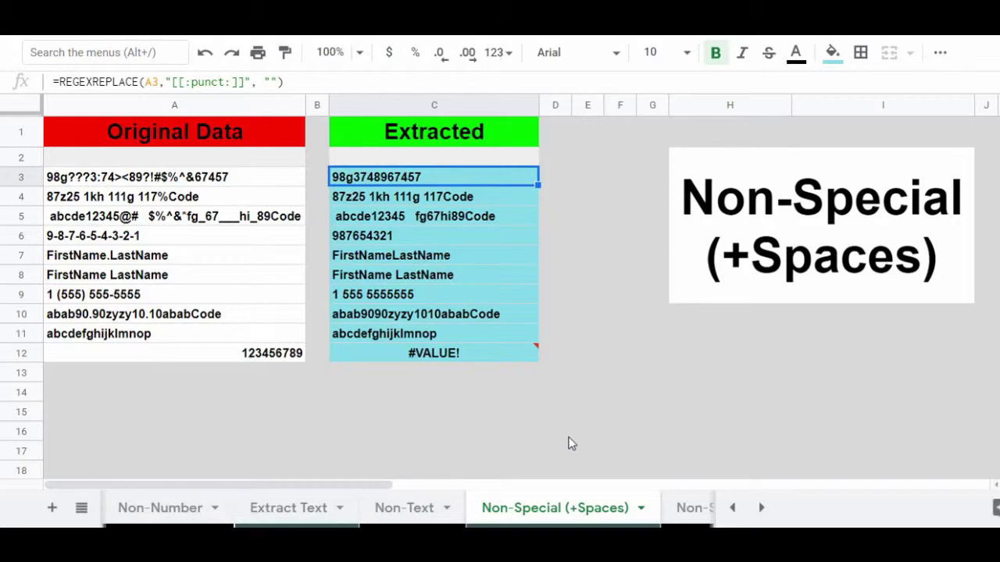
Step: Find the First Name / Character String sheet among the later sheets and open it
left_click(760, 509)
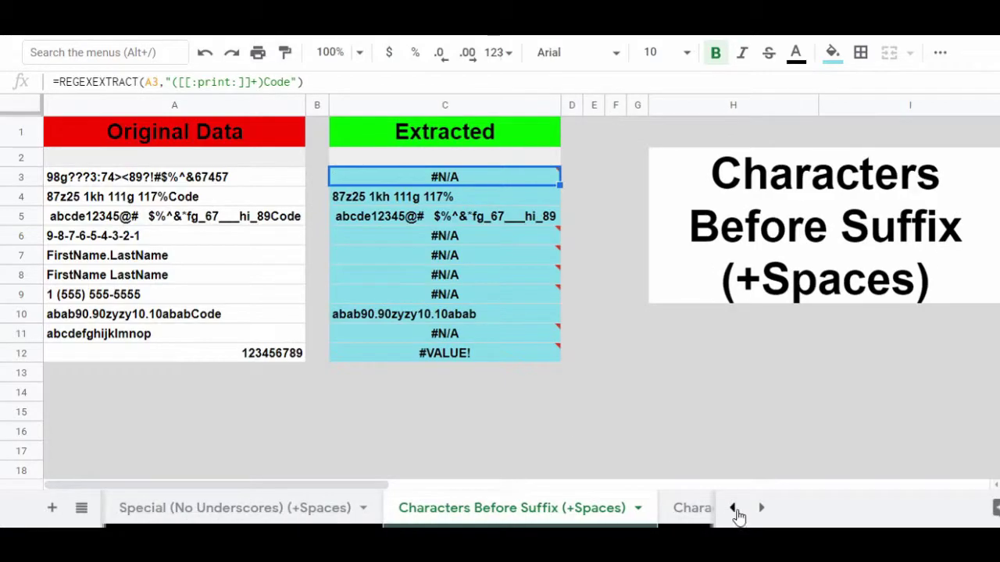
left_click(758, 509)
left_click(758, 510)
left_click(761, 510)
left_click(763, 510)
left_click(763, 510)
left_click(763, 510)
left_click(763, 510)
left_click(763, 510)
left_click(761, 512)
left_click(759, 515)
left_click(758, 516)
left_click(760, 510)
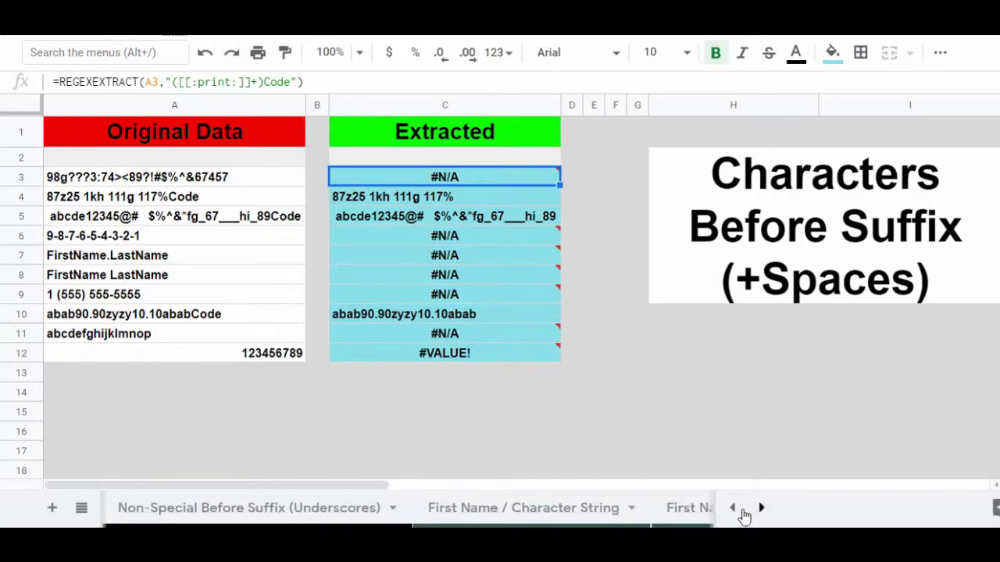
left_click(591, 512)
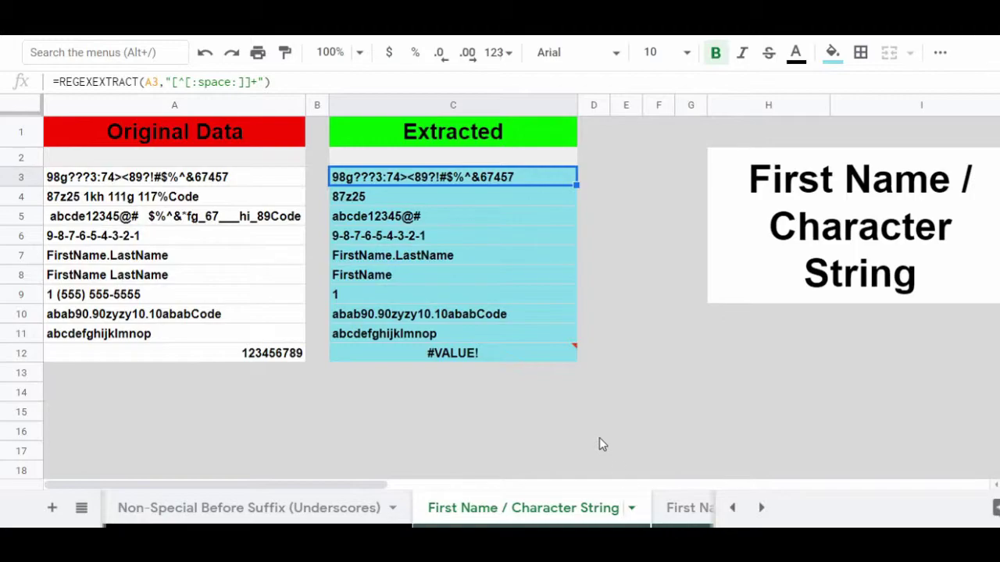
Step: Go to the Last Name sheet and highlight the entire RIGHT formula in C3 for review
key("ctrl+shift+Page_Down")
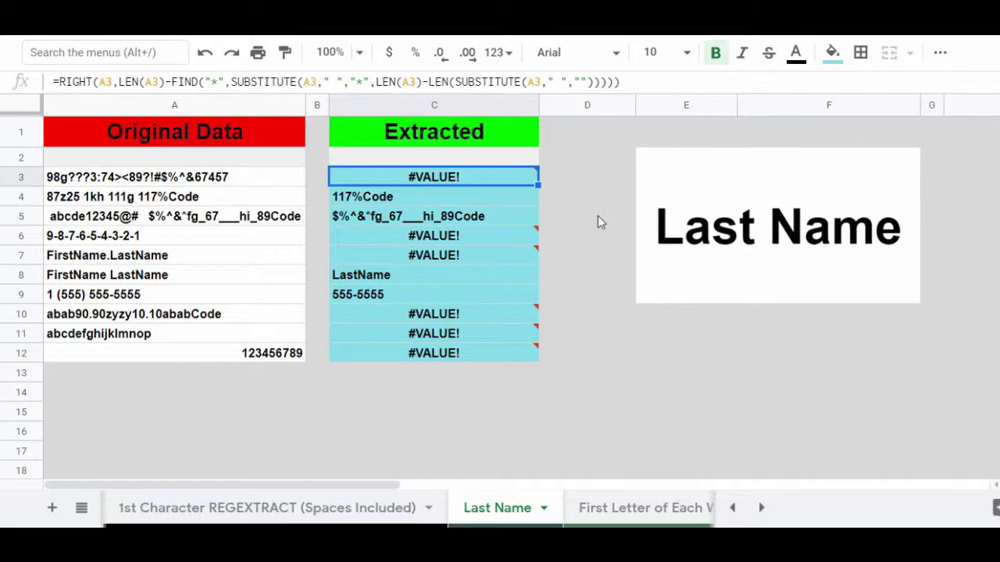
left_click_drag(620, 81, 17, 92)
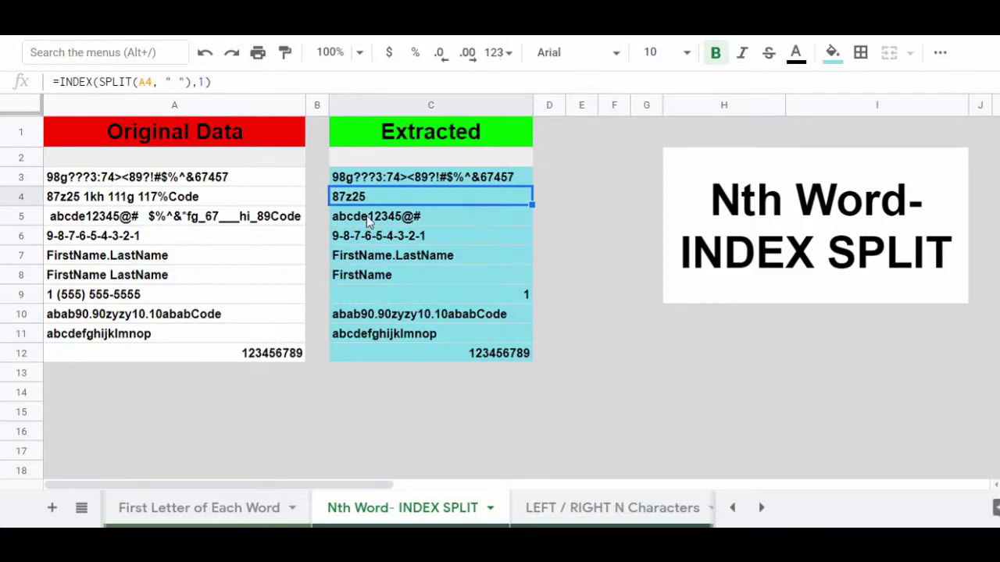
Step: On the Nth Word- INDEX SPLIT sheet, set the word position in C4's INDEX formula to 2
left_click(204, 81)
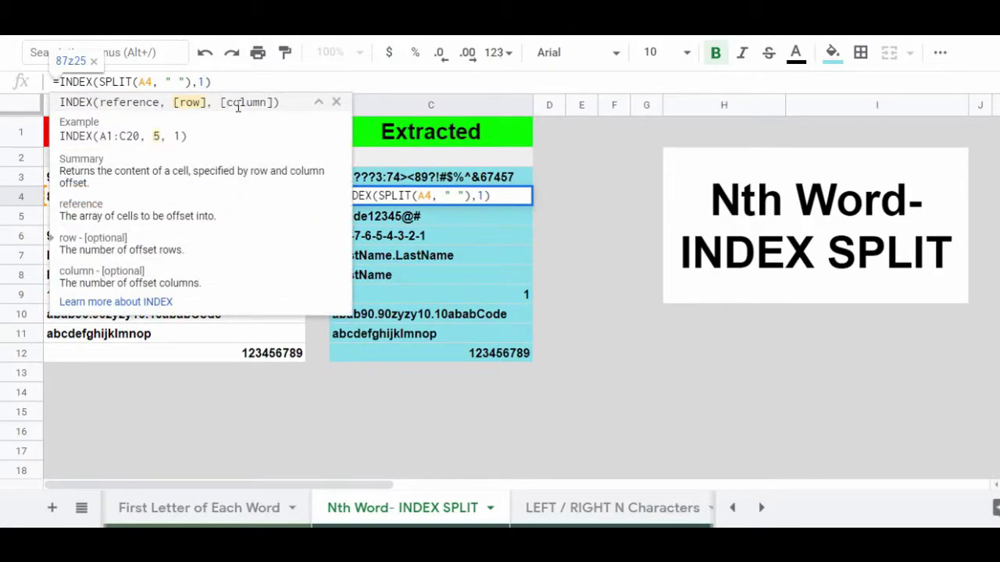
key("BackSpace")
type("2")
key("Up")
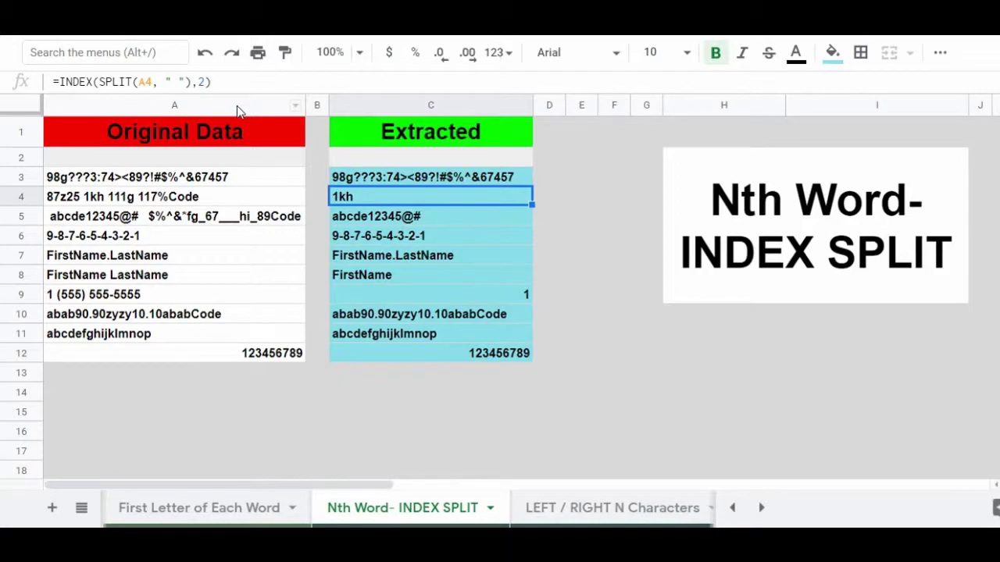
Step: Set the word position in C4's INDEX formula to 3 to extract the third word
left_click(205, 82)
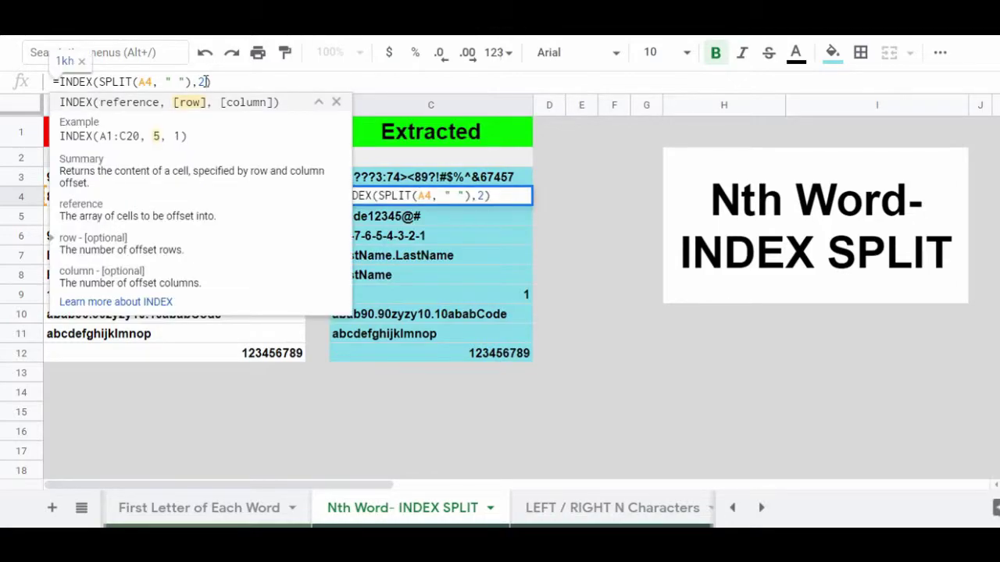
type("3")
key("Return")
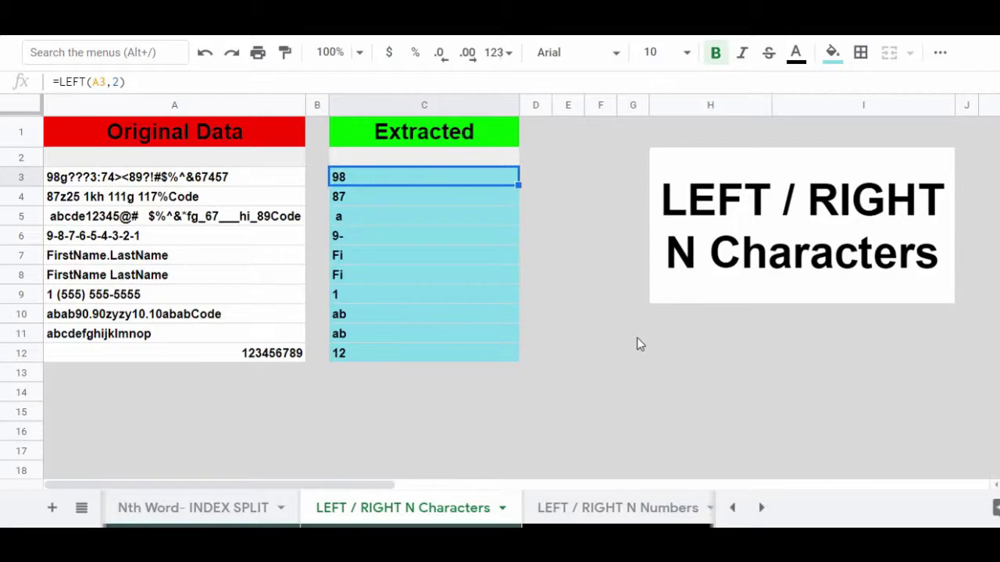
Step: Examine the number-of-characters argument of the LEFT formula in C3 on the LEFT / RIGHT N Characters sheet
left_click(112, 81)
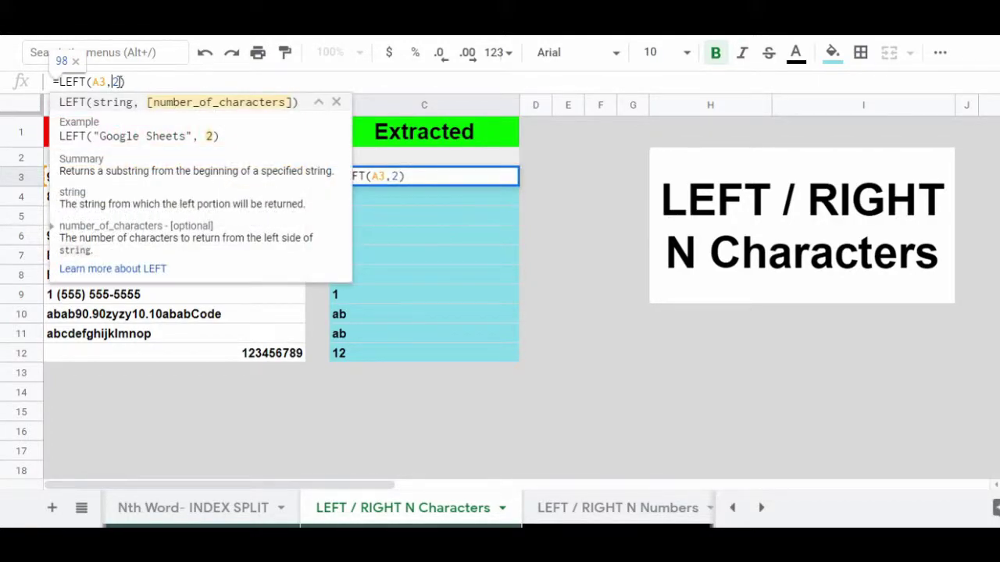
key("Return")
key("Up")
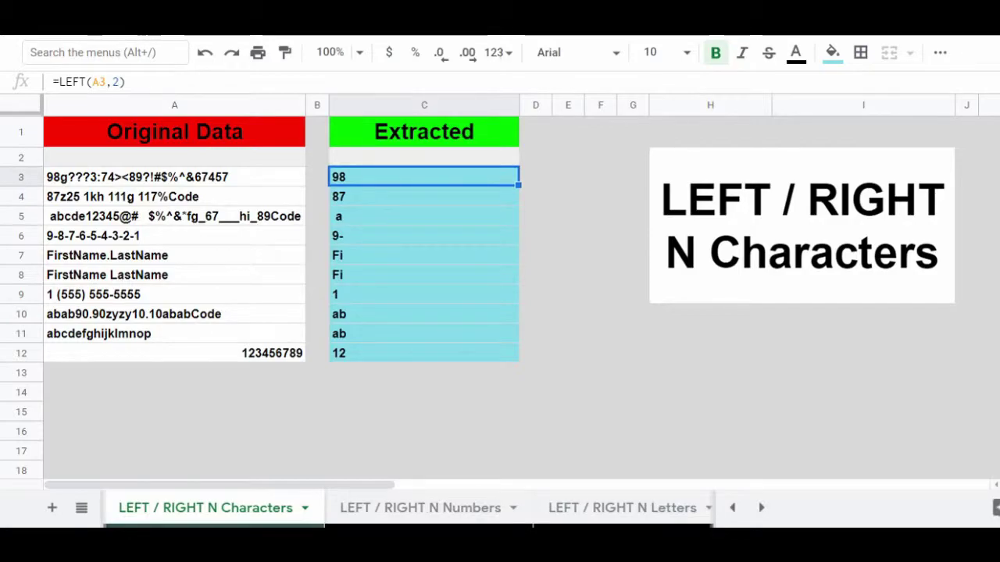